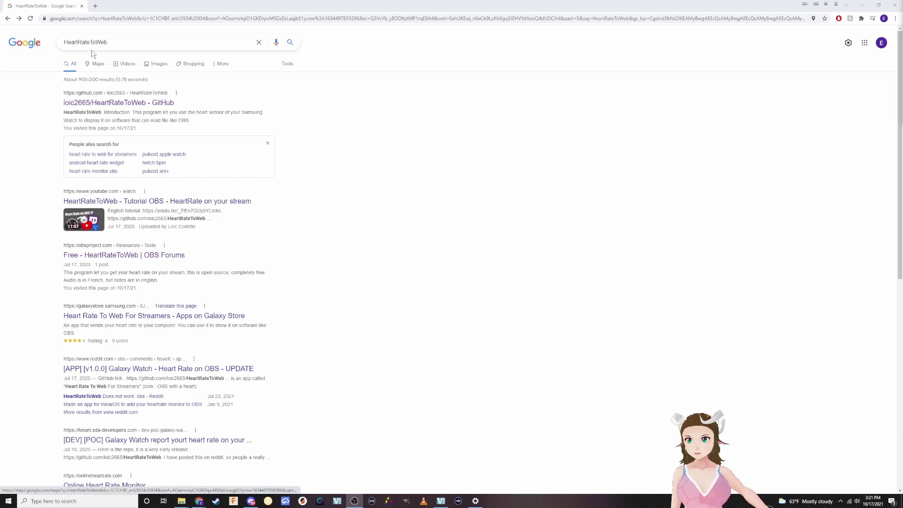
Search Google for HeartRateToWeb and open the loic2665/HeartRateToWeb repository on GitHub.
{"action": "left_click", "coordinate": [94, 41]}
{"action": "key", "text": "Return"}
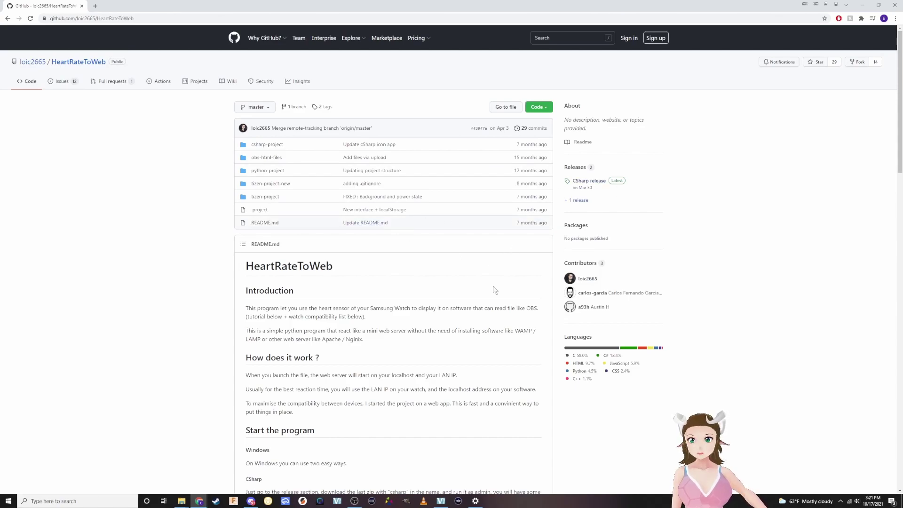
{"action": "scroll", "coordinate": [598, 183], "scroll_direction": "down", "scroll_amount": 2}
Open the repository's First version release (v1.0.0) and download heartbeatreceiver-v1.0.0.exe and obs-html-files.zip.
{"action": "left_click", "coordinate": [589, 181]}
{"action": "left_click", "coordinate": [353, 299]}
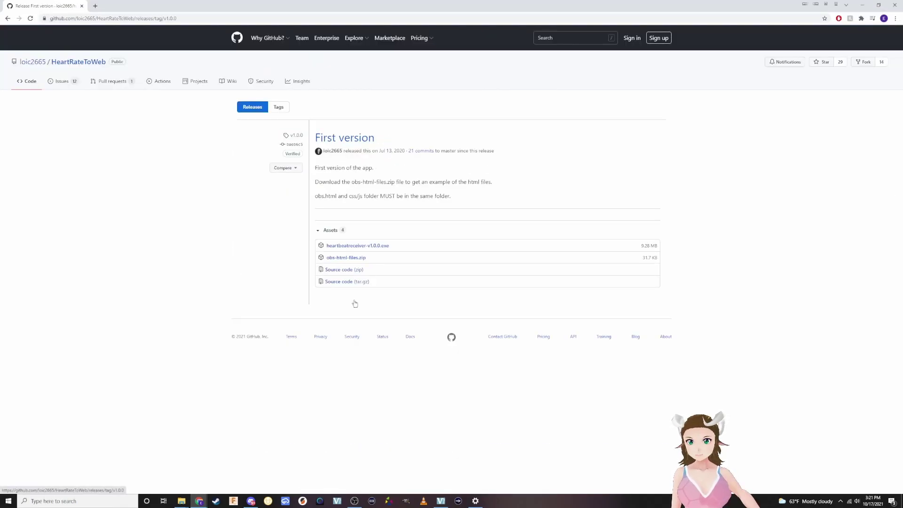
{"action": "left_click", "coordinate": [365, 246]}
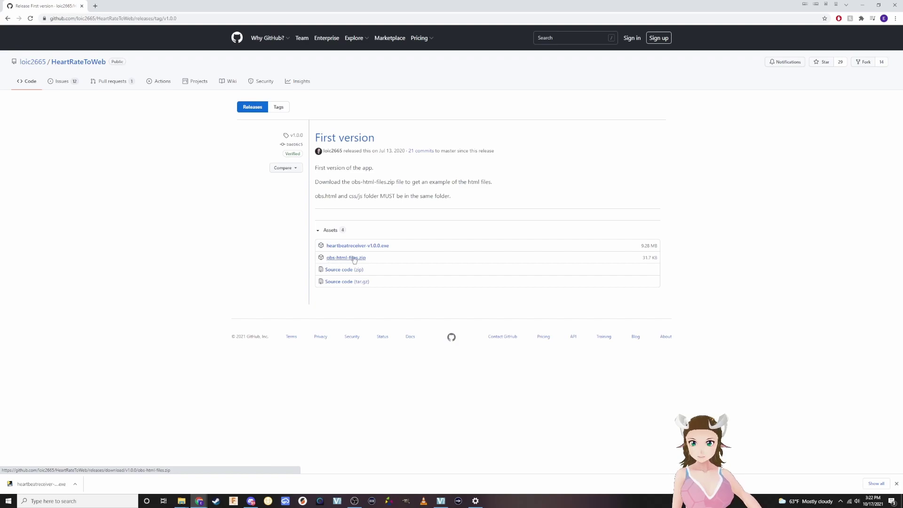
{"action": "left_click", "coordinate": [349, 259]}
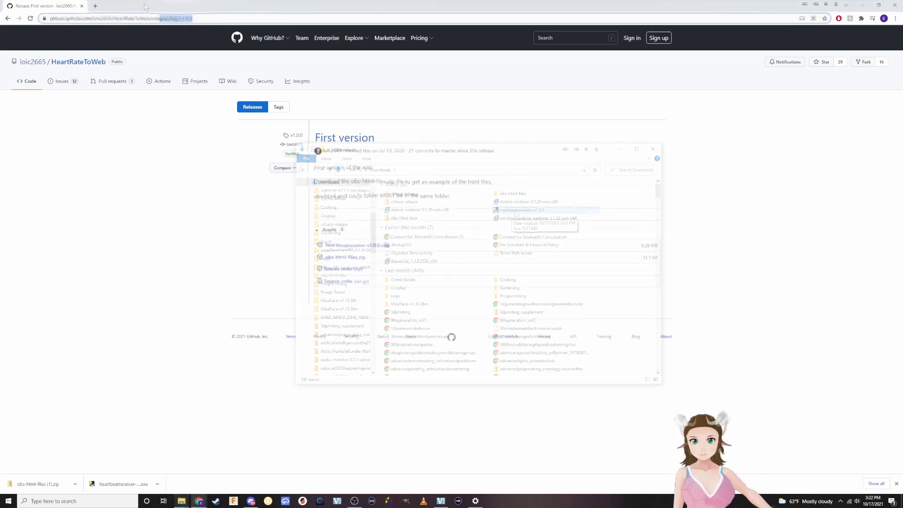
Bring up the Galaxy Store page for Heart Rate To Web For Streamers and examine the app's title and developer name.
{"action": "left_click_drag", "start_coordinate": [145, 7], "coordinate": [141, 40]}
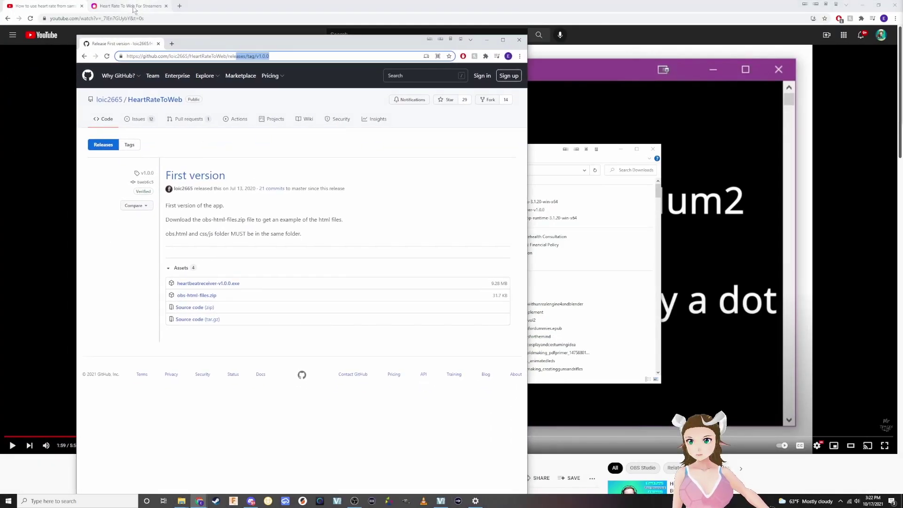
{"action": "left_click", "coordinate": [136, 6]}
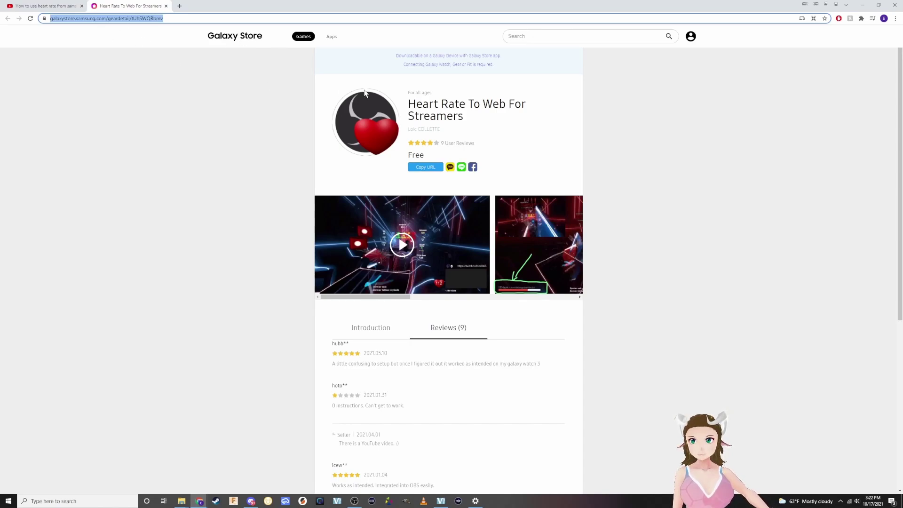
{"action": "left_click_drag", "start_coordinate": [408, 97], "coordinate": [485, 117]}
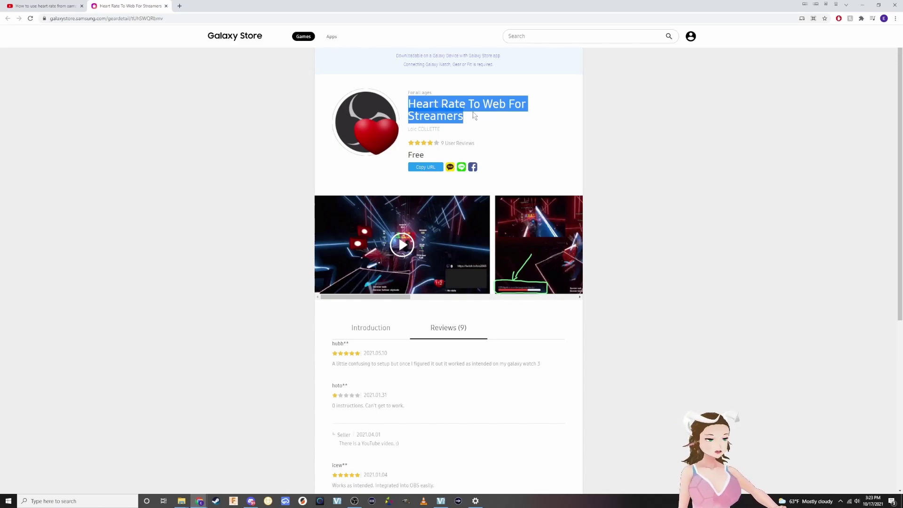
{"action": "scroll", "coordinate": [506, 104], "scroll_direction": "down", "scroll_amount": 5}
{"action": "scroll", "coordinate": [507, 118], "scroll_direction": "up", "scroll_amount": 5}
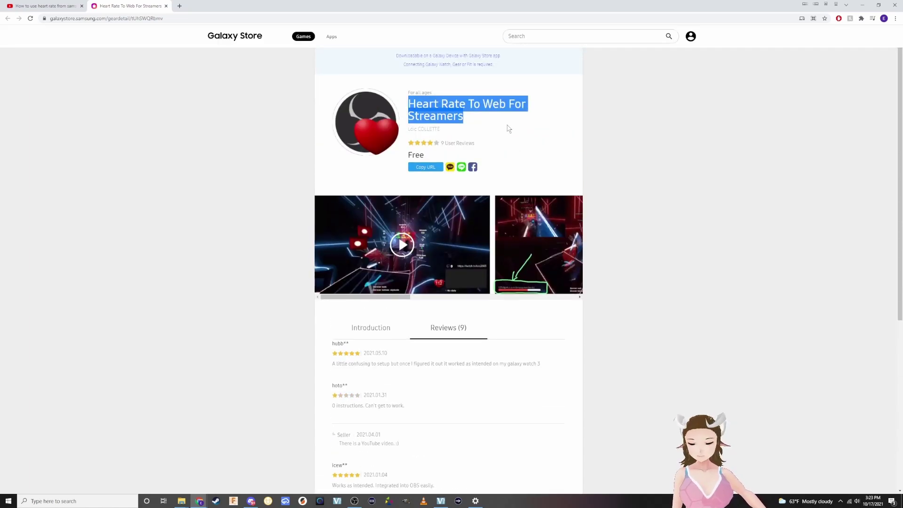
{"action": "scroll", "coordinate": [513, 153], "scroll_direction": "down", "scroll_amount": 2}
{"action": "scroll", "coordinate": [512, 174], "scroll_direction": "up", "scroll_amount": 2}
{"action": "left_click", "coordinate": [411, 129]}
{"action": "left_click_drag", "start_coordinate": [408, 128], "coordinate": [432, 129]}
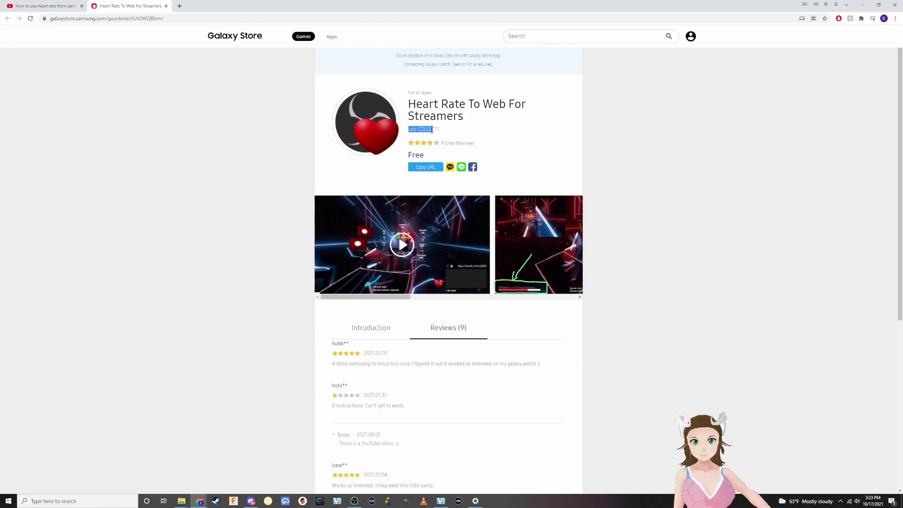
{"action": "left_click_drag", "start_coordinate": [440, 129], "coordinate": [441, 133]}
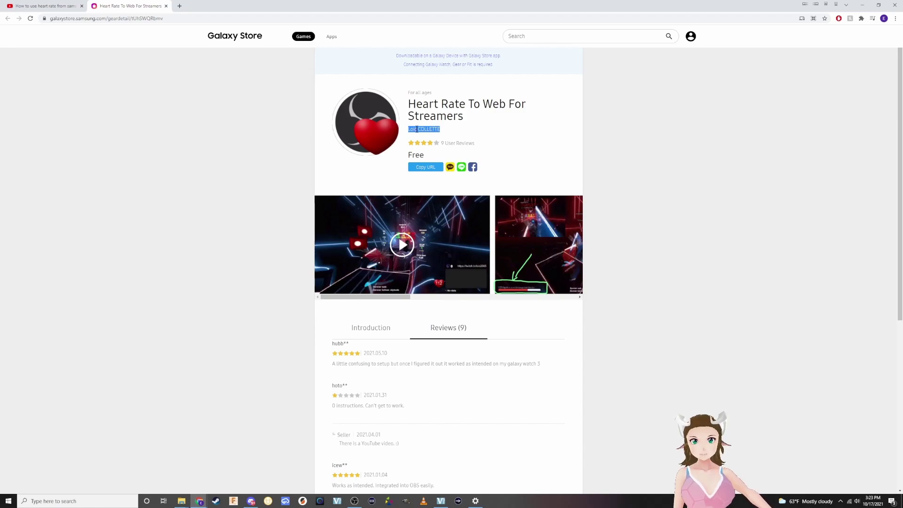
{"action": "left_click", "coordinate": [445, 133]}
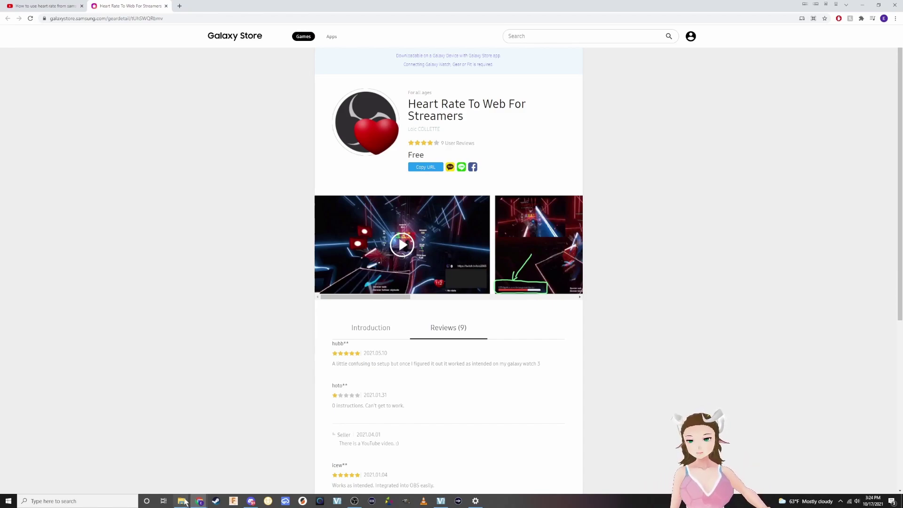
Run heartbeatreceiver-v1.0.0 from the Downloads folder, close its console and launch it again.
{"action": "mouse_move", "coordinate": [182, 501]}
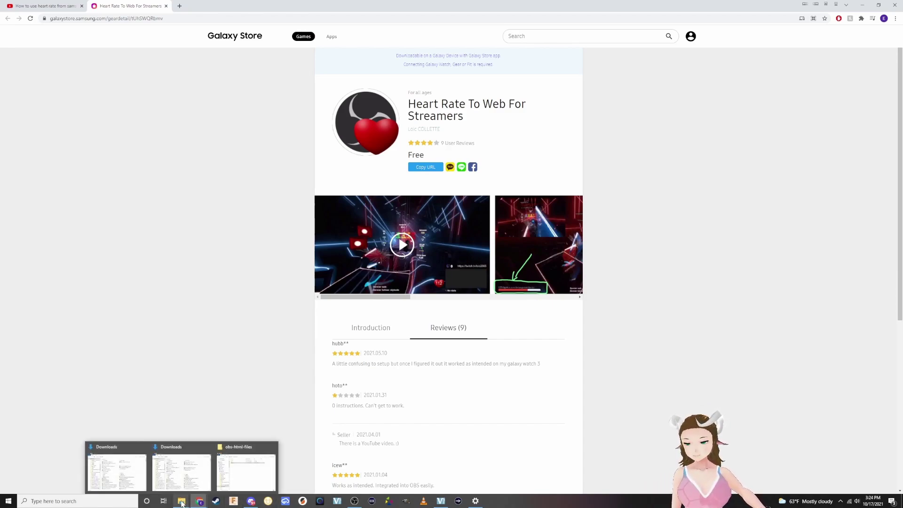
{"action": "left_click", "coordinate": [182, 472]}
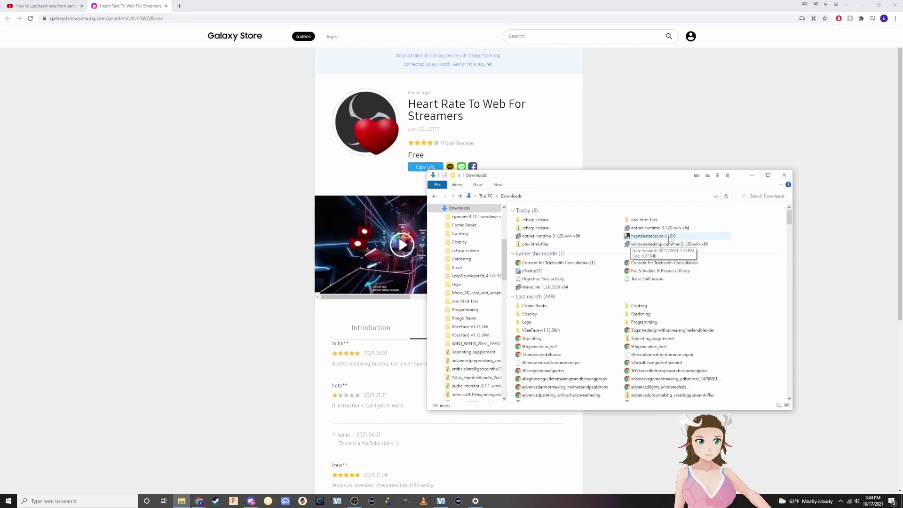
{"action": "double_click", "coordinate": [672, 237]}
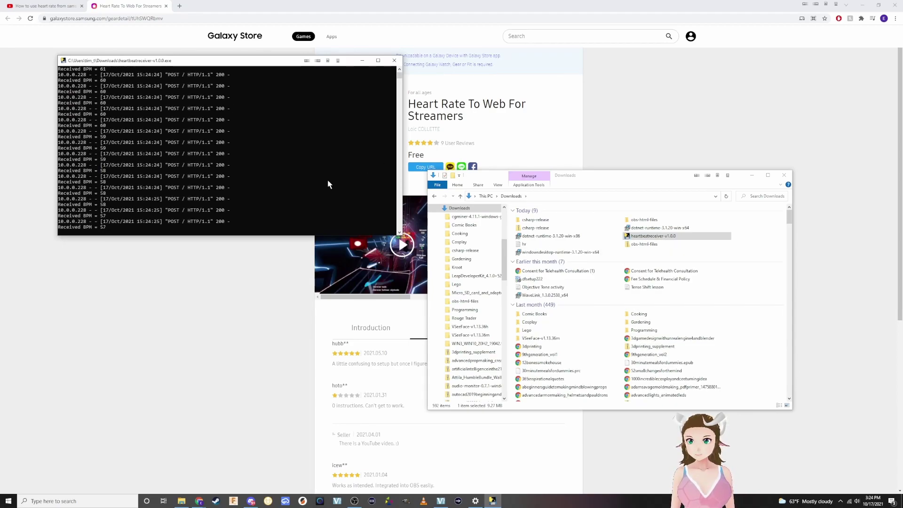
{"action": "left_click", "coordinate": [394, 60]}
{"action": "key", "text": "Return"}
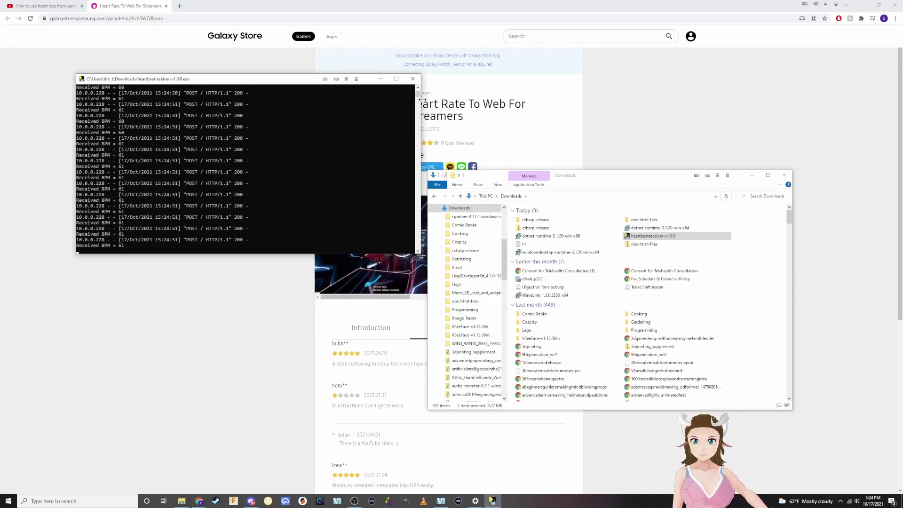
Examine the receiver console's heart rate output and the IP address and port at the start of its log.
{"action": "left_click_drag", "start_coordinate": [419, 99], "coordinate": [418, 87]}
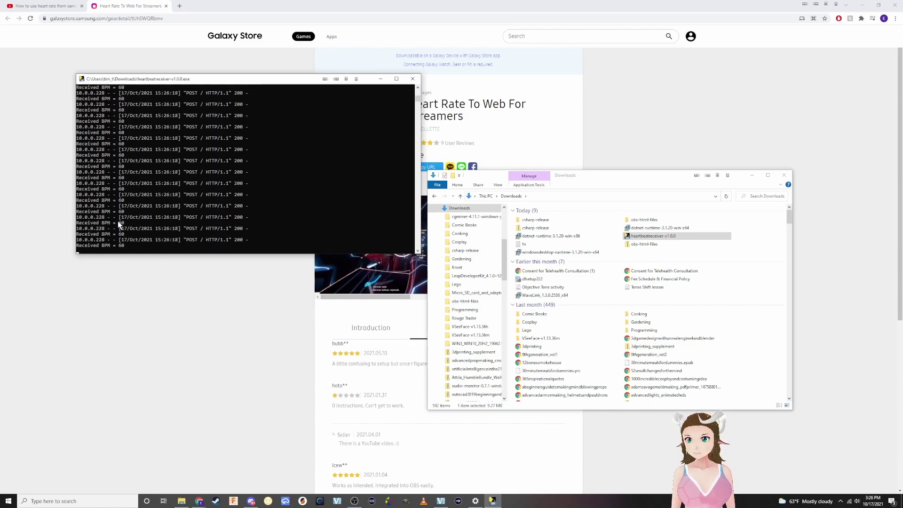
{"action": "key", "text": "super+Down"}
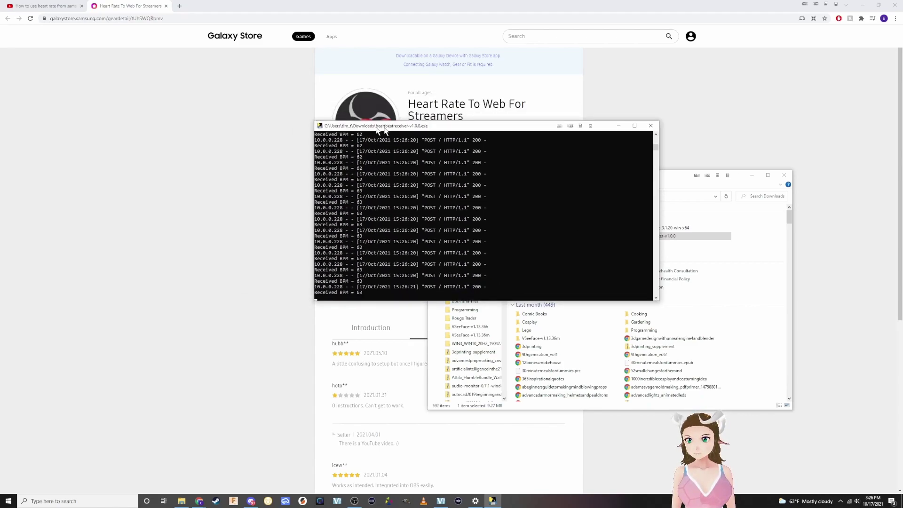
{"action": "key", "text": "alt+Tab"}
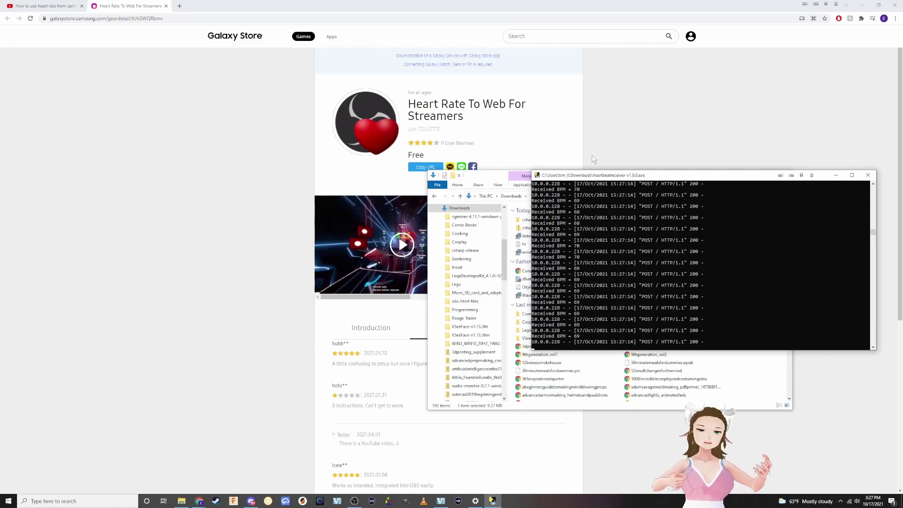
{"action": "scroll", "coordinate": [785, 240], "scroll_direction": "up", "scroll_amount": 20}
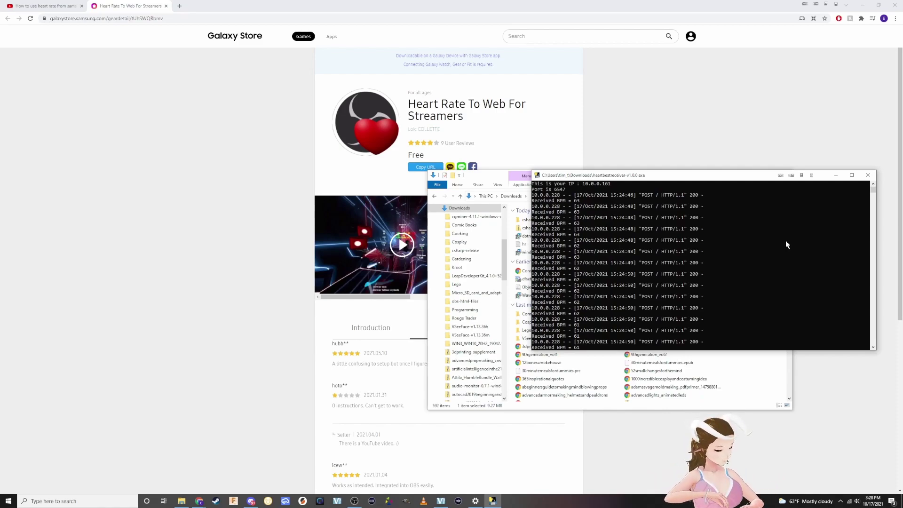
{"action": "scroll", "coordinate": [785, 241], "scroll_direction": "down", "scroll_amount": 10}
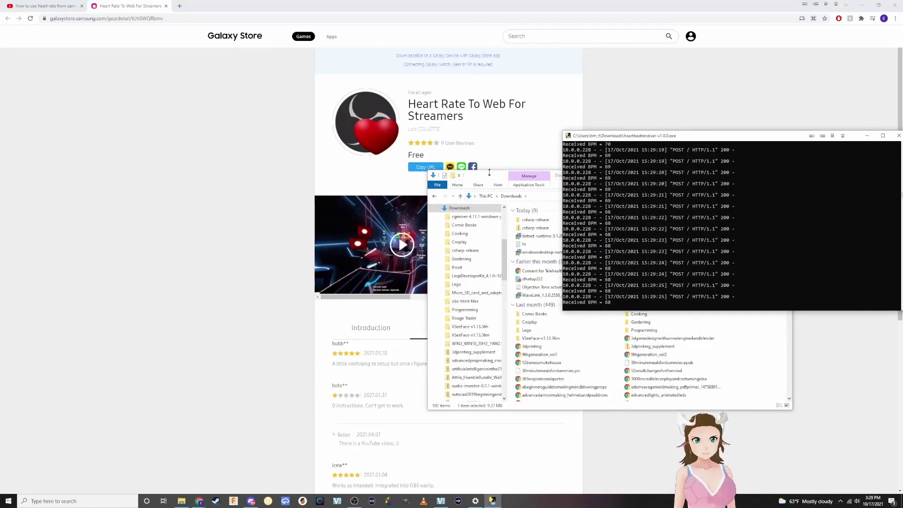
Open the hr text file from the Downloads folder twice to compare its heart rate value with the console, closing it each time.
{"action": "left_click_drag", "start_coordinate": [489, 172], "coordinate": [308, 172]}
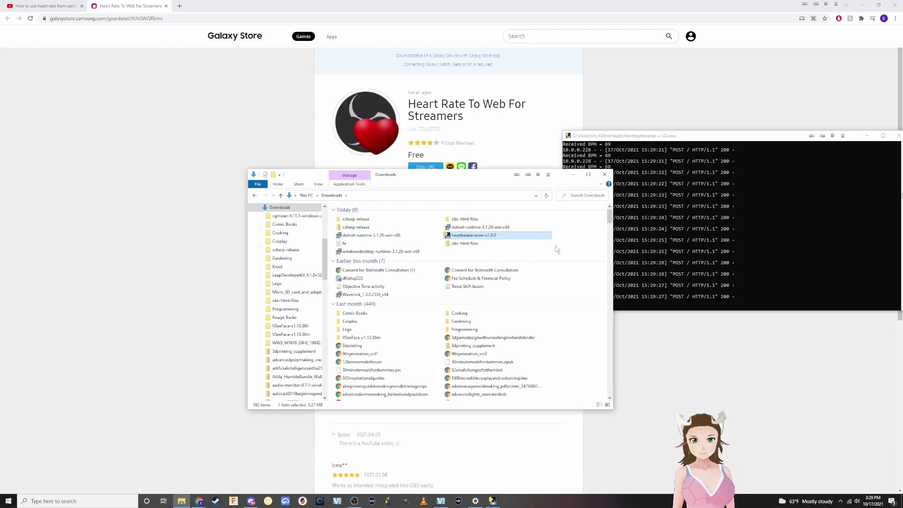
{"action": "left_click_drag", "start_coordinate": [488, 186], "coordinate": [427, 189]}
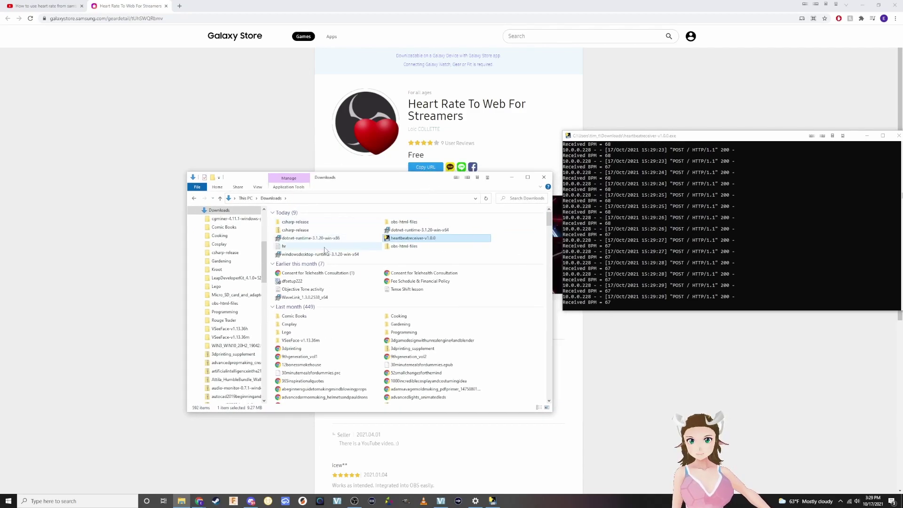
{"action": "left_click", "coordinate": [294, 247]}
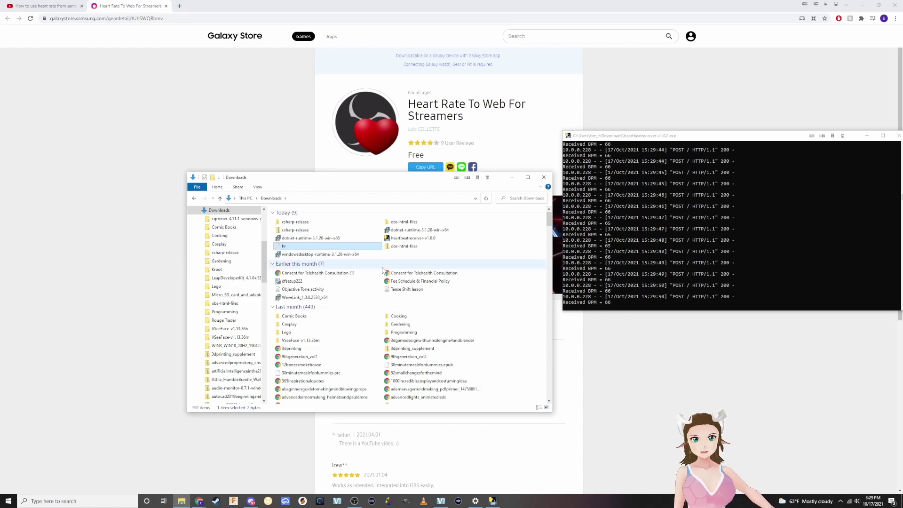
{"action": "double_click", "coordinate": [322, 247]}
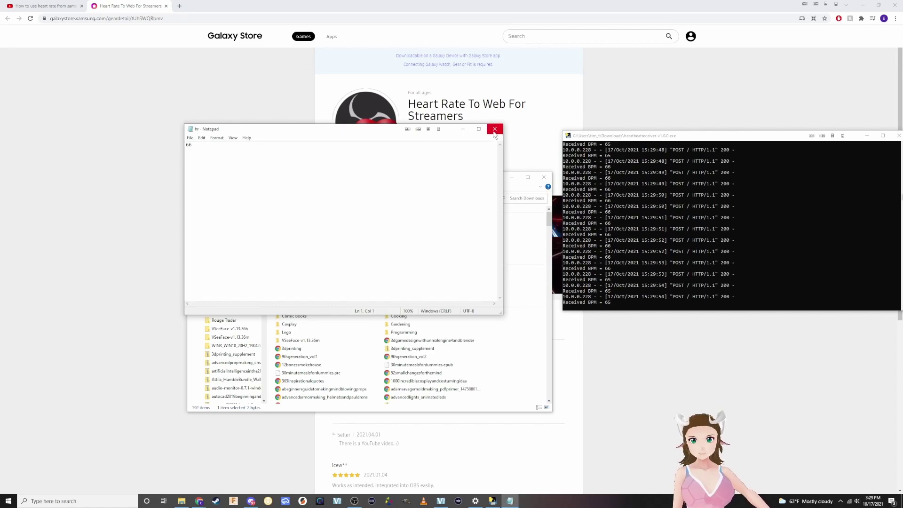
{"action": "left_click", "coordinate": [495, 129]}
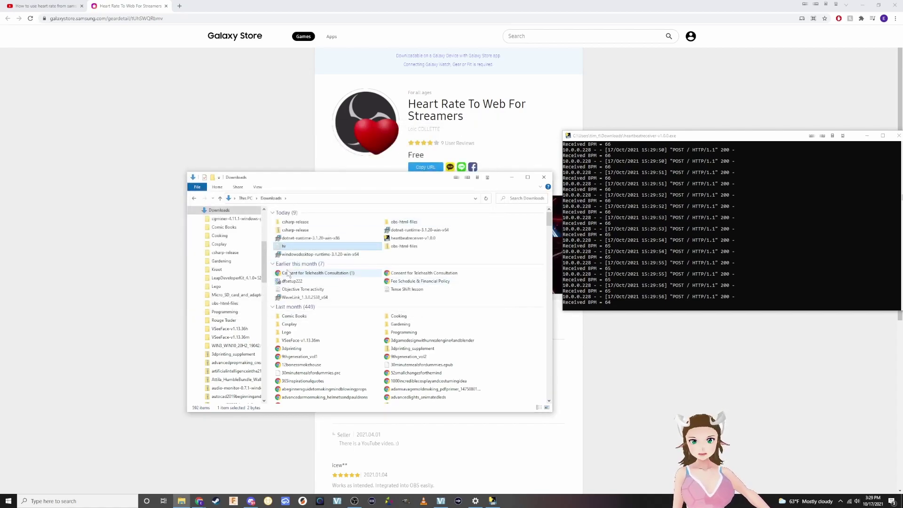
{"action": "double_click", "coordinate": [297, 247]}
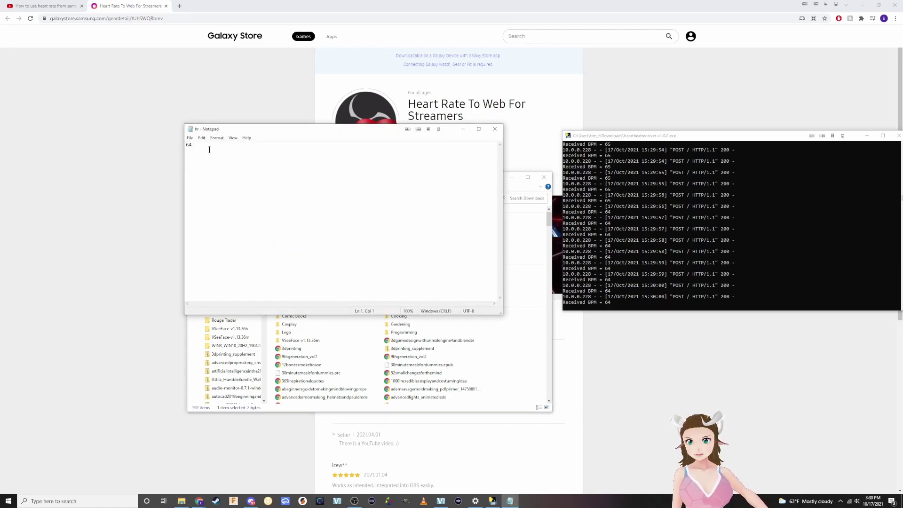
{"action": "left_click", "coordinate": [494, 129]}
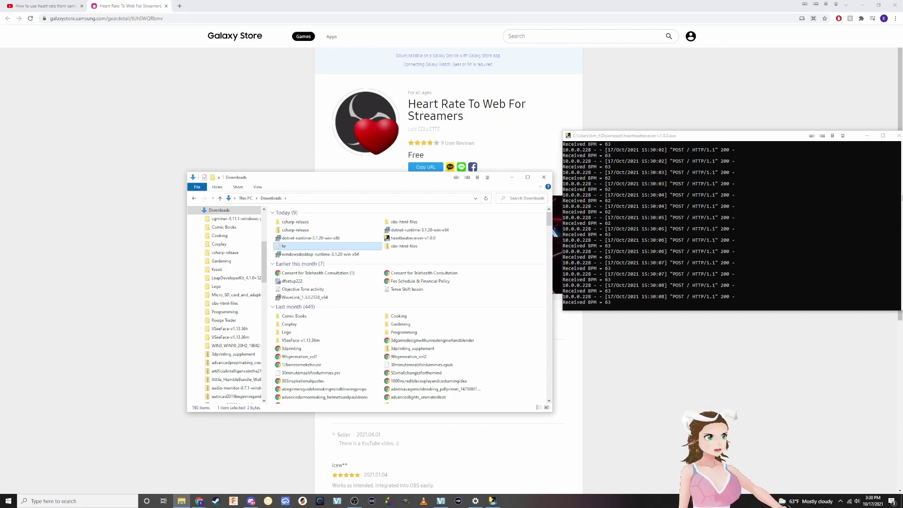
Switch to OBS, make the HeartRate Monitor text source read hr.txt from Downloads, and move it to the lower middle of the canvas.
{"action": "left_click", "coordinate": [354, 501]}
{"action": "left_click_drag", "start_coordinate": [762, 5], "coordinate": [419, 61]}
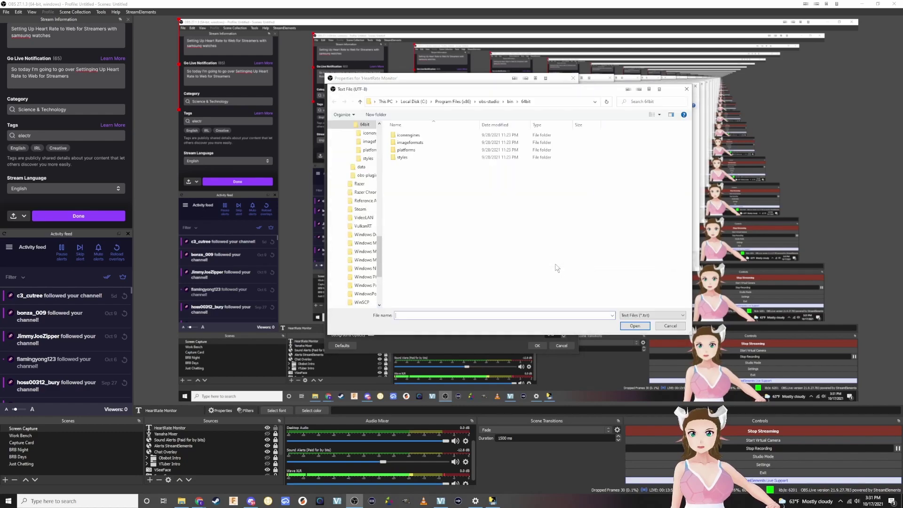
{"action": "scroll", "coordinate": [376, 187], "scroll_direction": "up", "scroll_amount": 7}
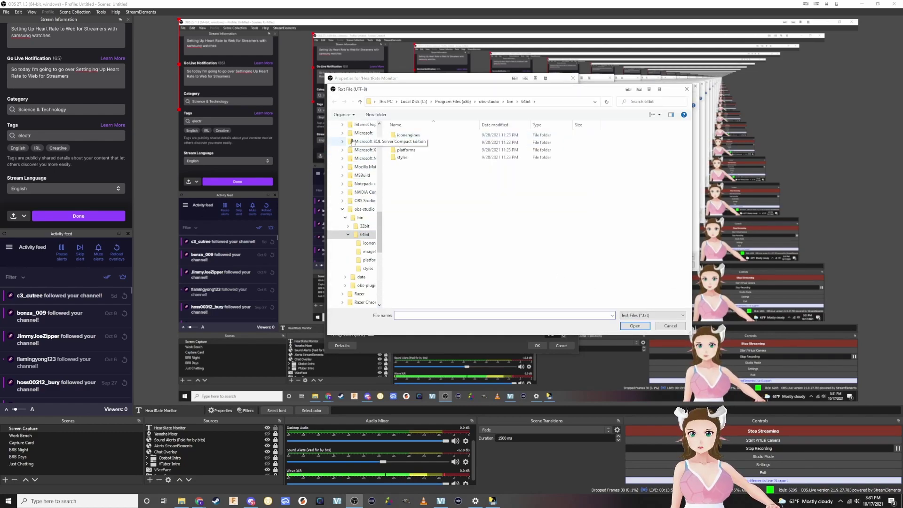
{"action": "scroll", "coordinate": [376, 187], "scroll_direction": "up", "scroll_amount": 10}
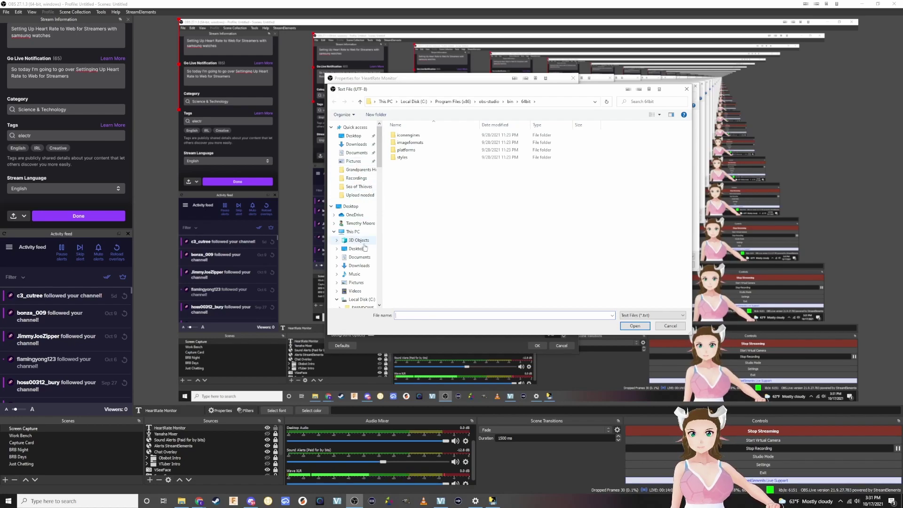
{"action": "left_click", "coordinate": [359, 266]}
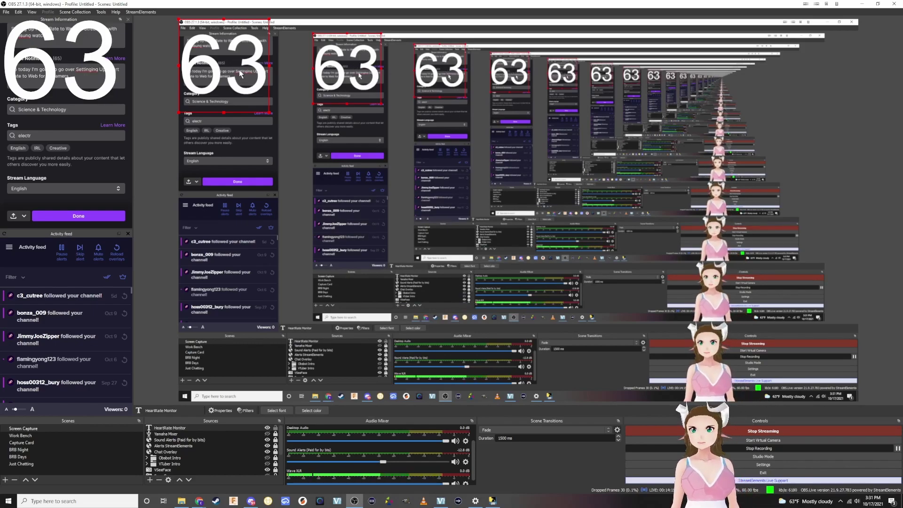
{"action": "left_click_drag", "start_coordinate": [240, 77], "coordinate": [541, 308]}
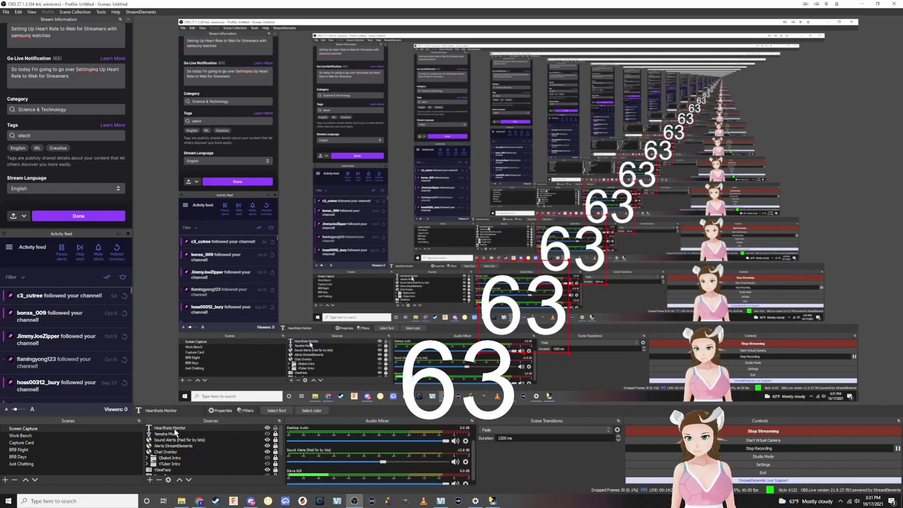
Change the font of the HeartRate Monitor text source to Proxy 6 Regular.
{"action": "left_click", "coordinate": [229, 411]}
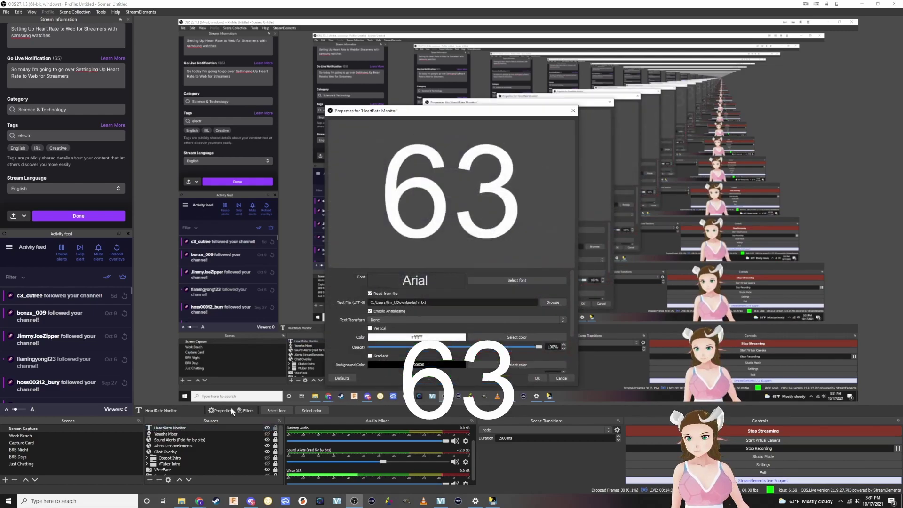
{"action": "left_click", "coordinate": [517, 282]}
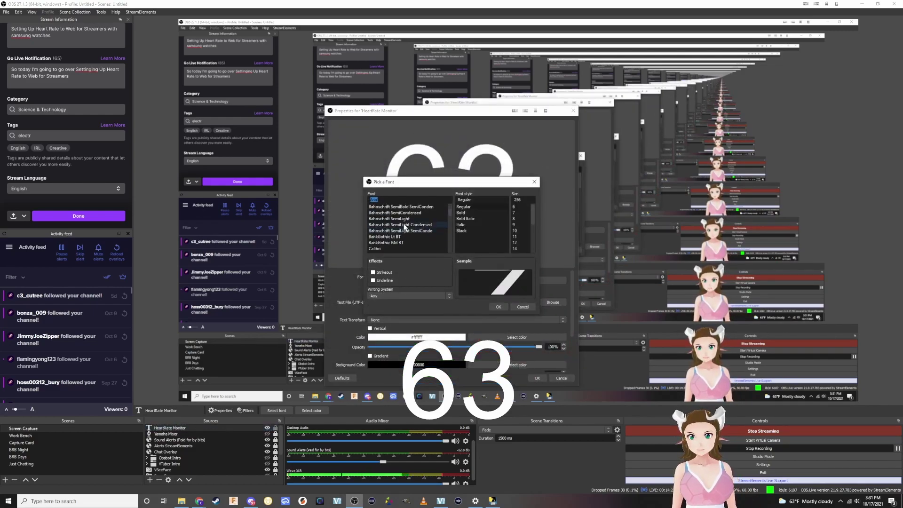
{"action": "scroll", "coordinate": [404, 226], "scroll_direction": "down", "scroll_amount": 5}
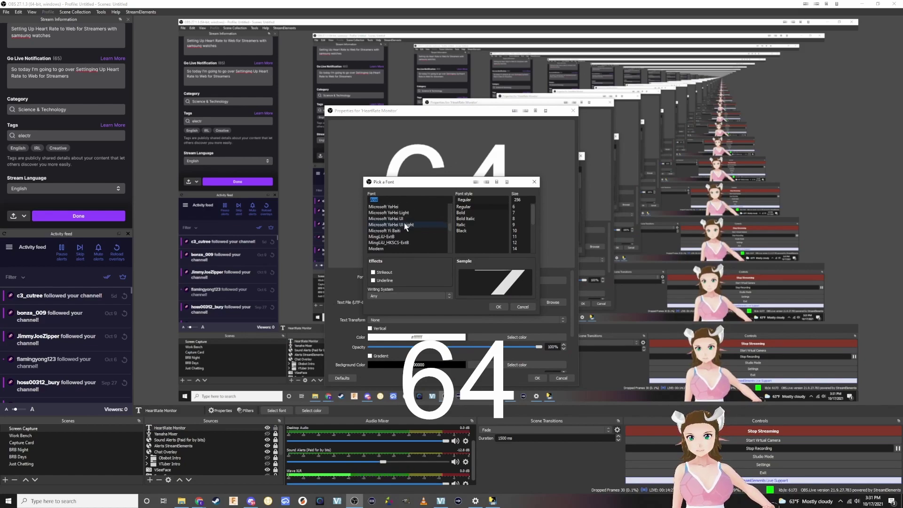
{"action": "scroll", "coordinate": [404, 224], "scroll_direction": "down", "scroll_amount": 10}
{"action": "left_click", "coordinate": [402, 219]}
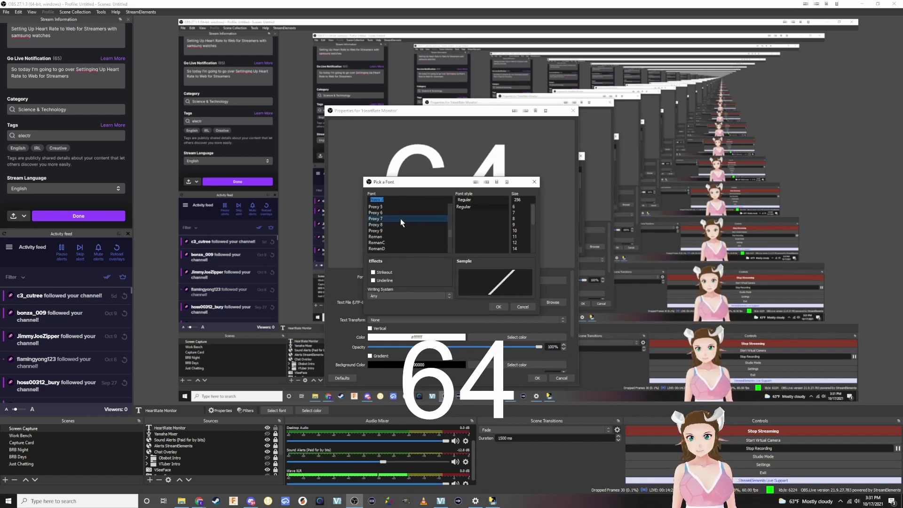
{"action": "left_click", "coordinate": [399, 213]}
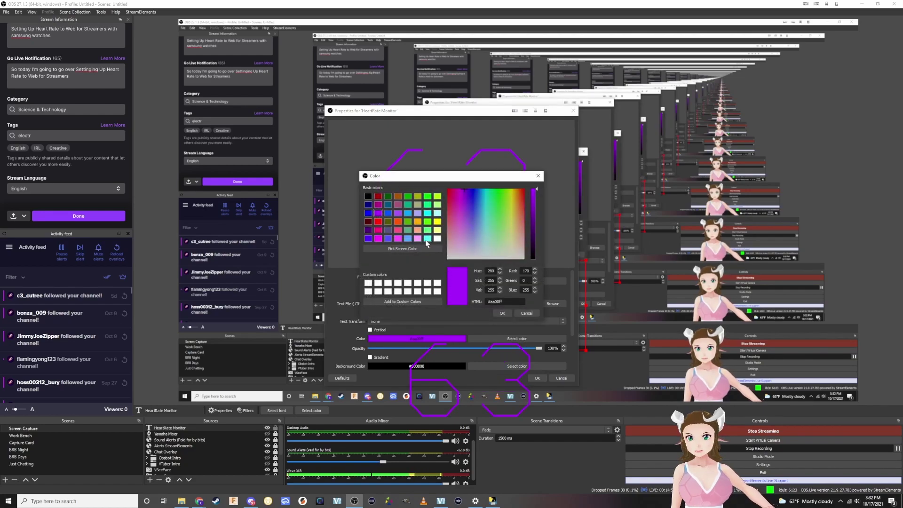
Set the heart rate text color to purple #aa55ff, apply the properties, and move the text to the canvas's lower-right corner.
{"action": "left_click", "coordinate": [396, 214]}
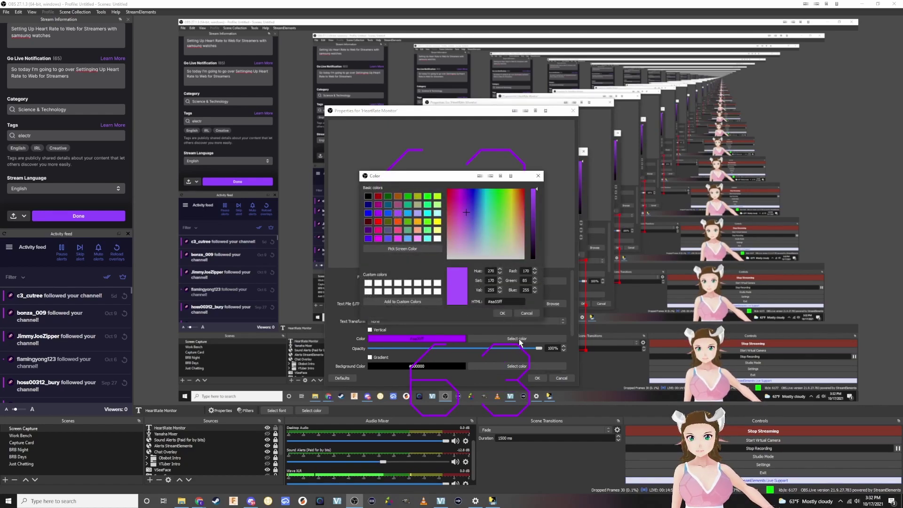
{"action": "left_click", "coordinate": [502, 314]}
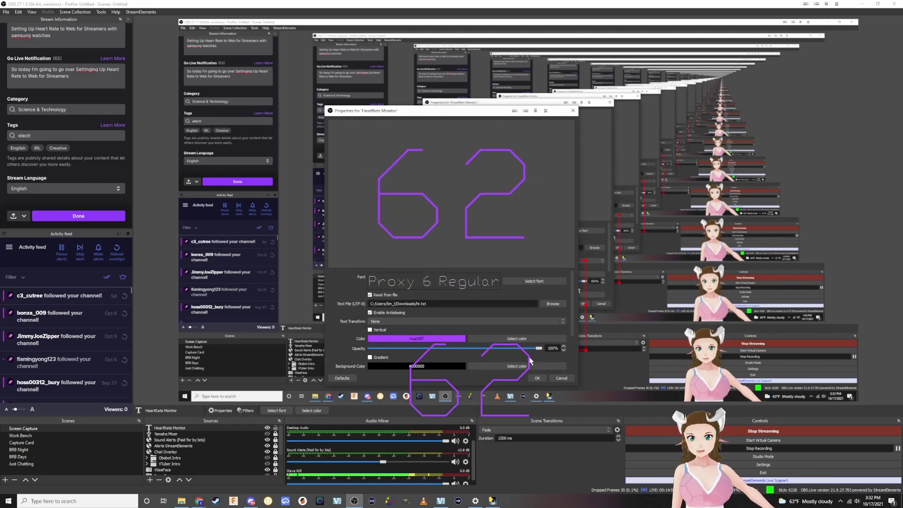
{"action": "left_click", "coordinate": [538, 378]}
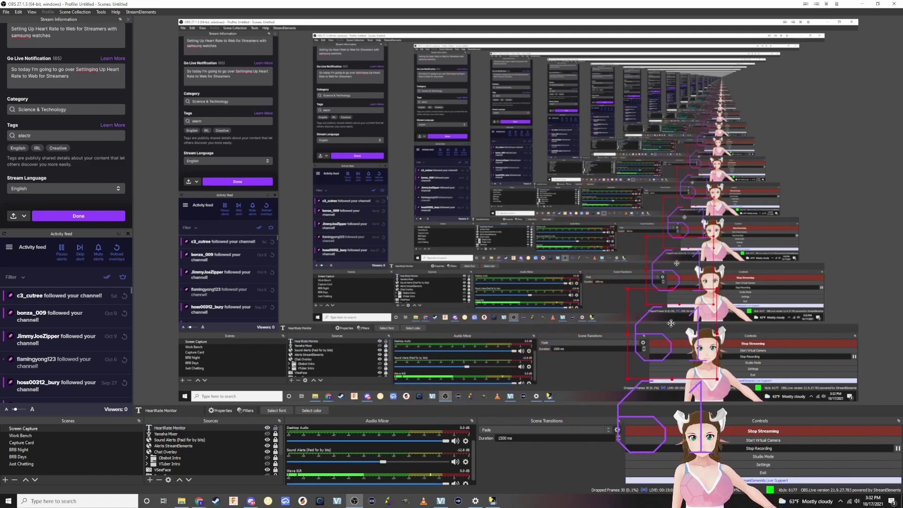
{"action": "left_click_drag", "start_coordinate": [793, 339], "coordinate": [804, 347]}
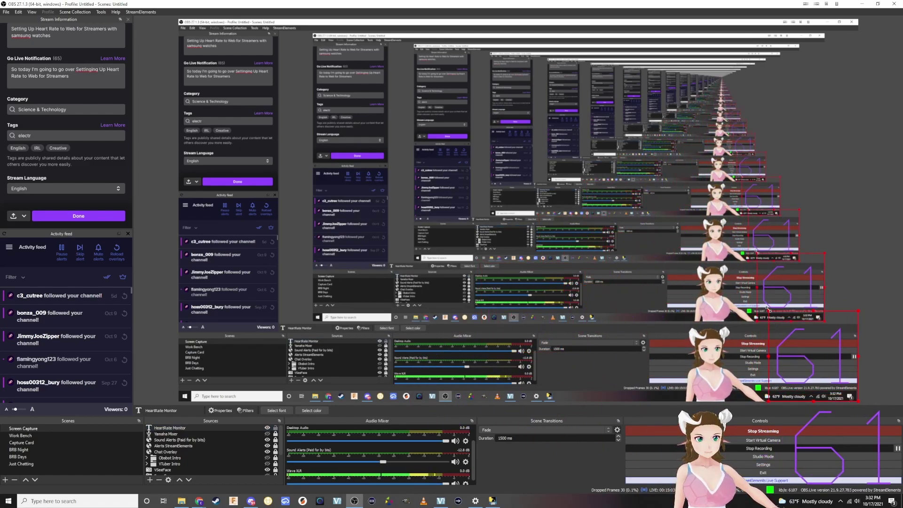